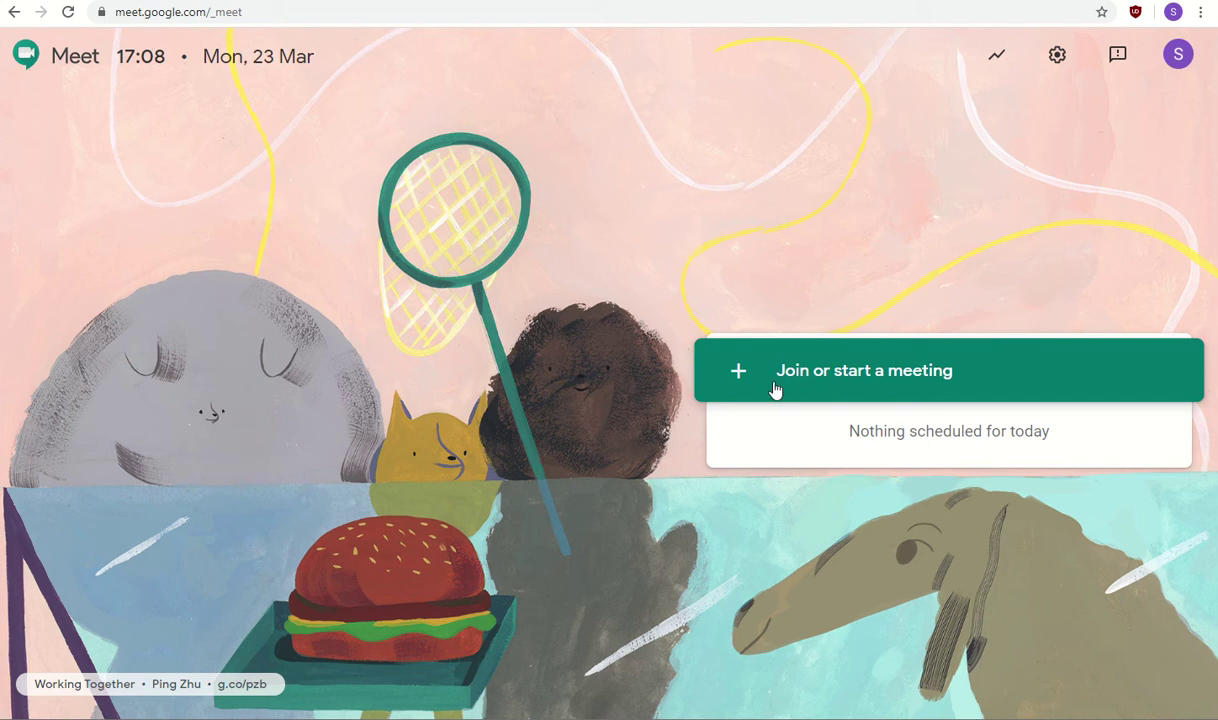
Attach Hangouts Meet conferencing to the Daily Team Meeting (24 March, 10–11am) and save the event.
click(807, 379)
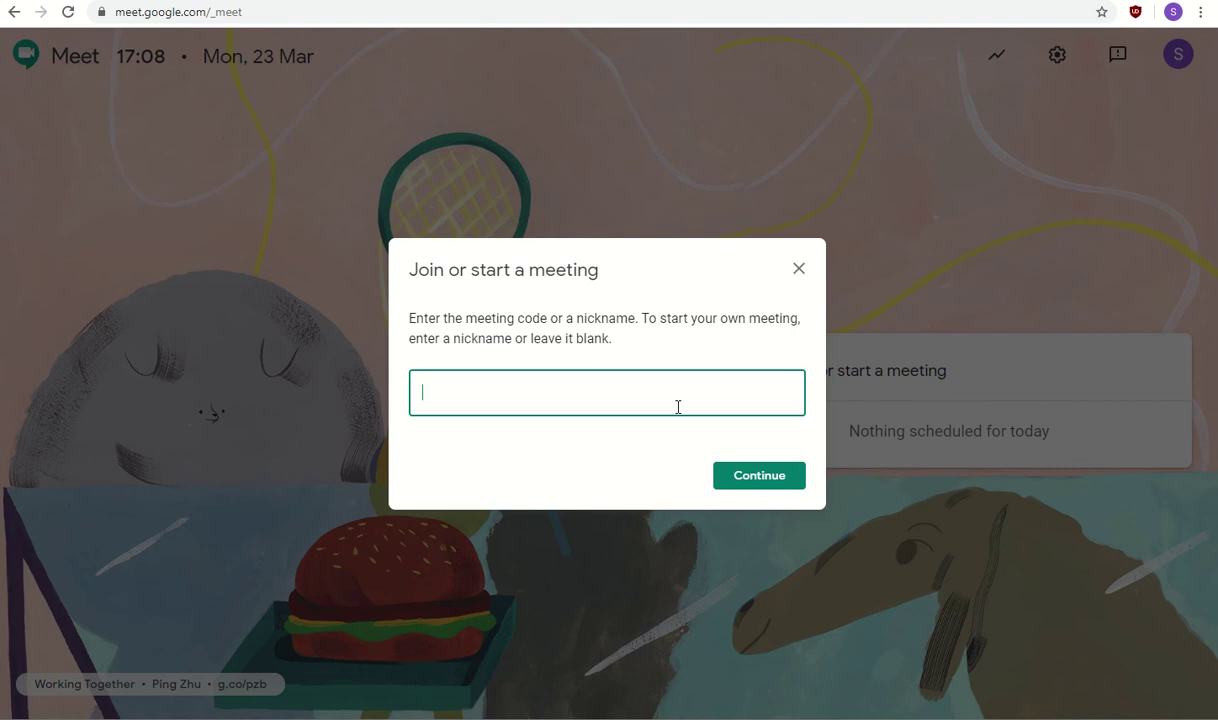
click(798, 268)
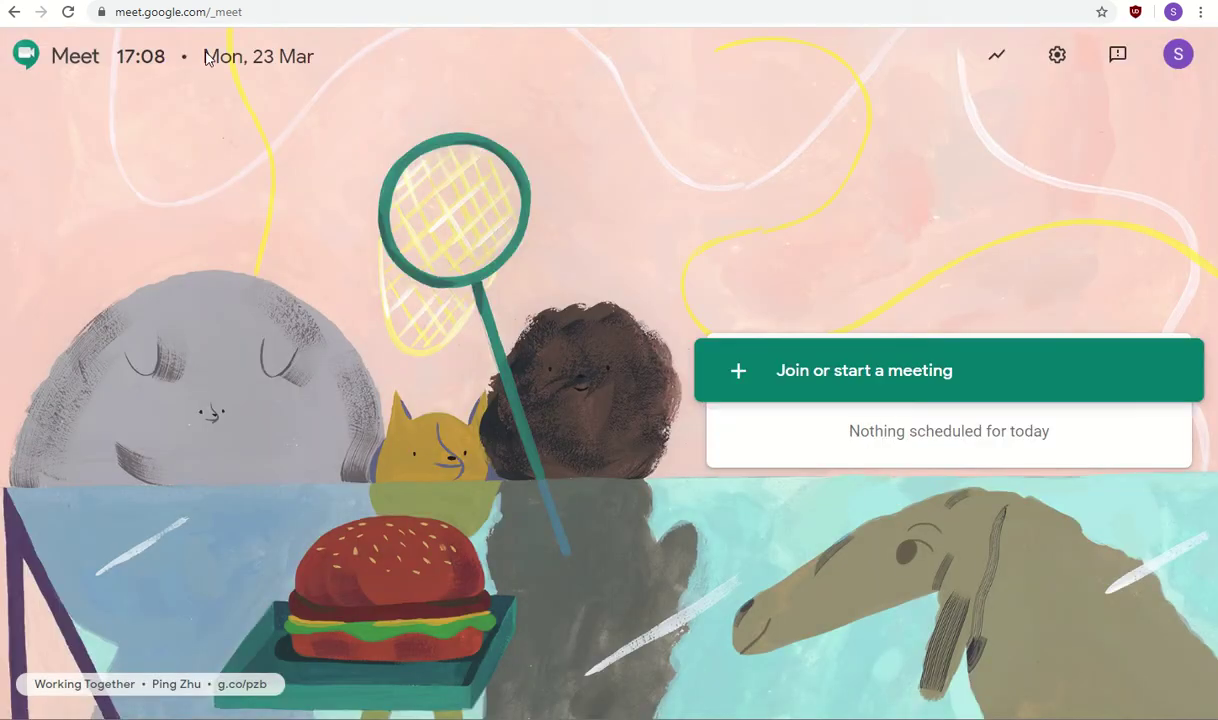
click(146, 2)
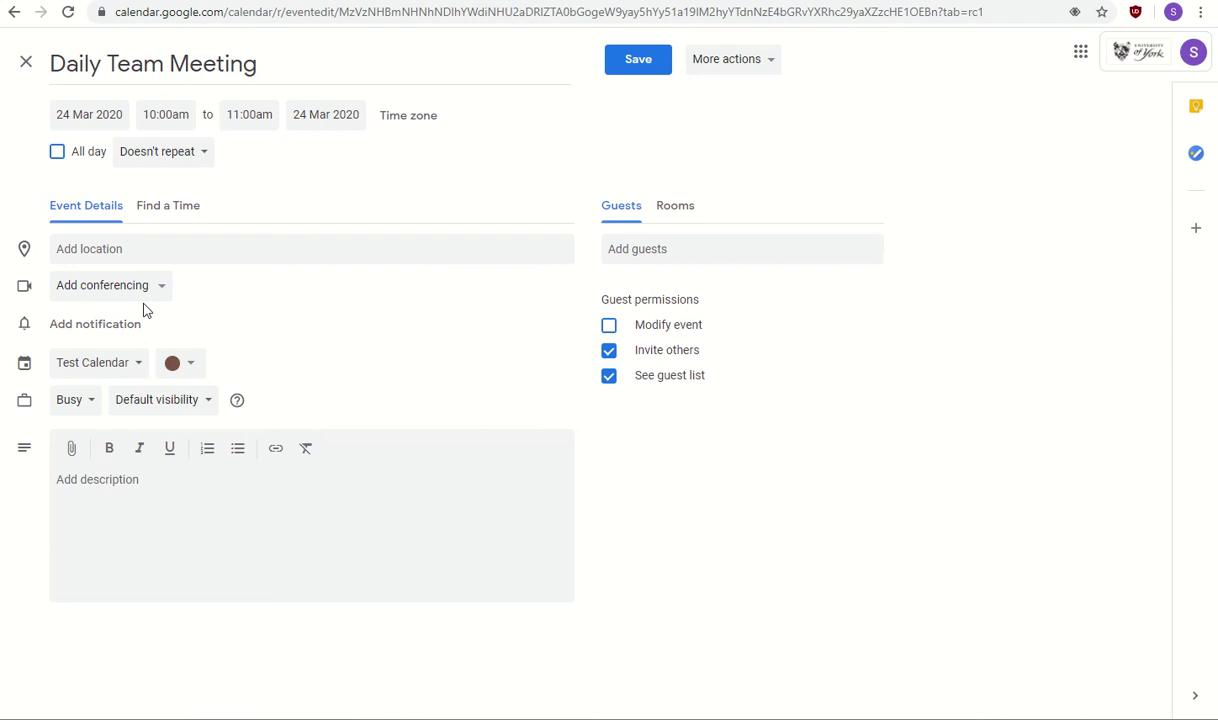
click(117, 289)
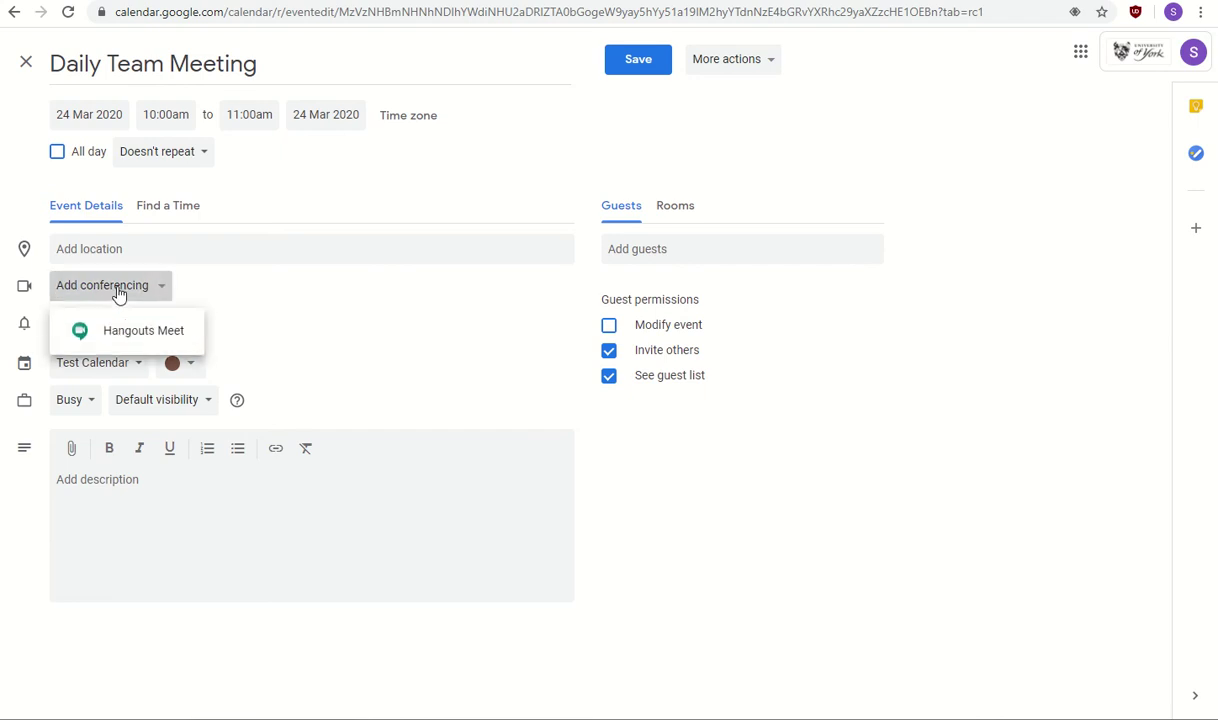
click(148, 333)
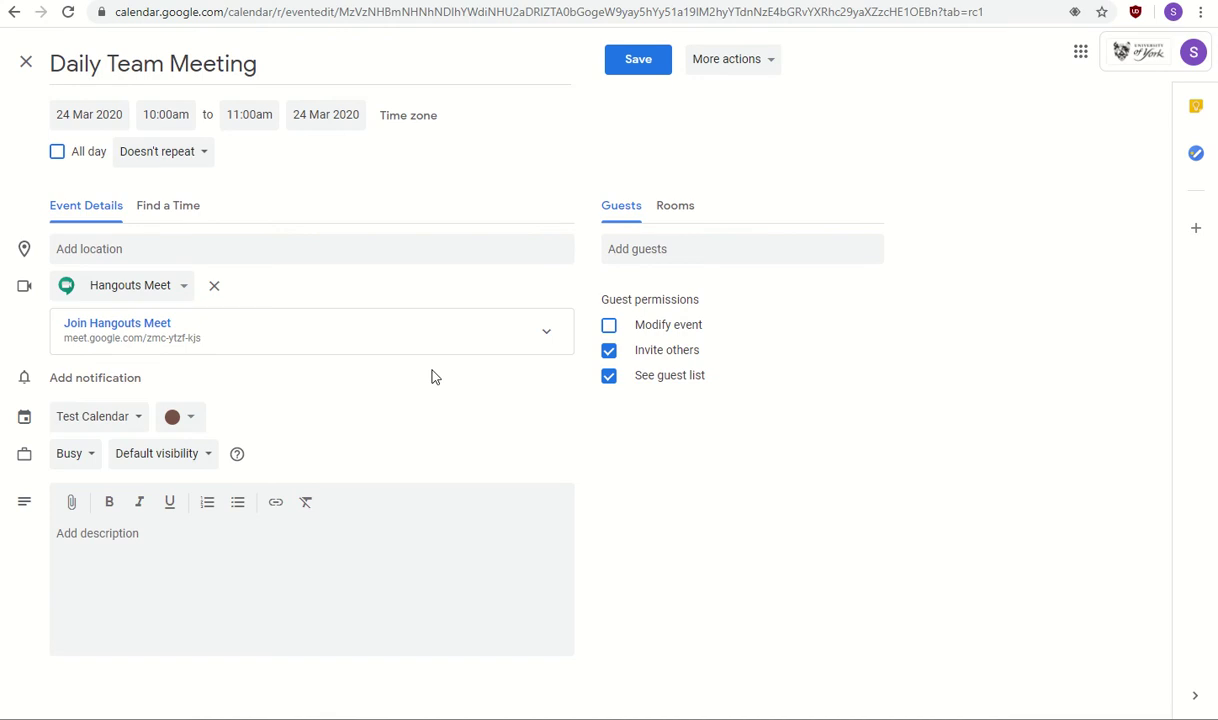
click(622, 64)
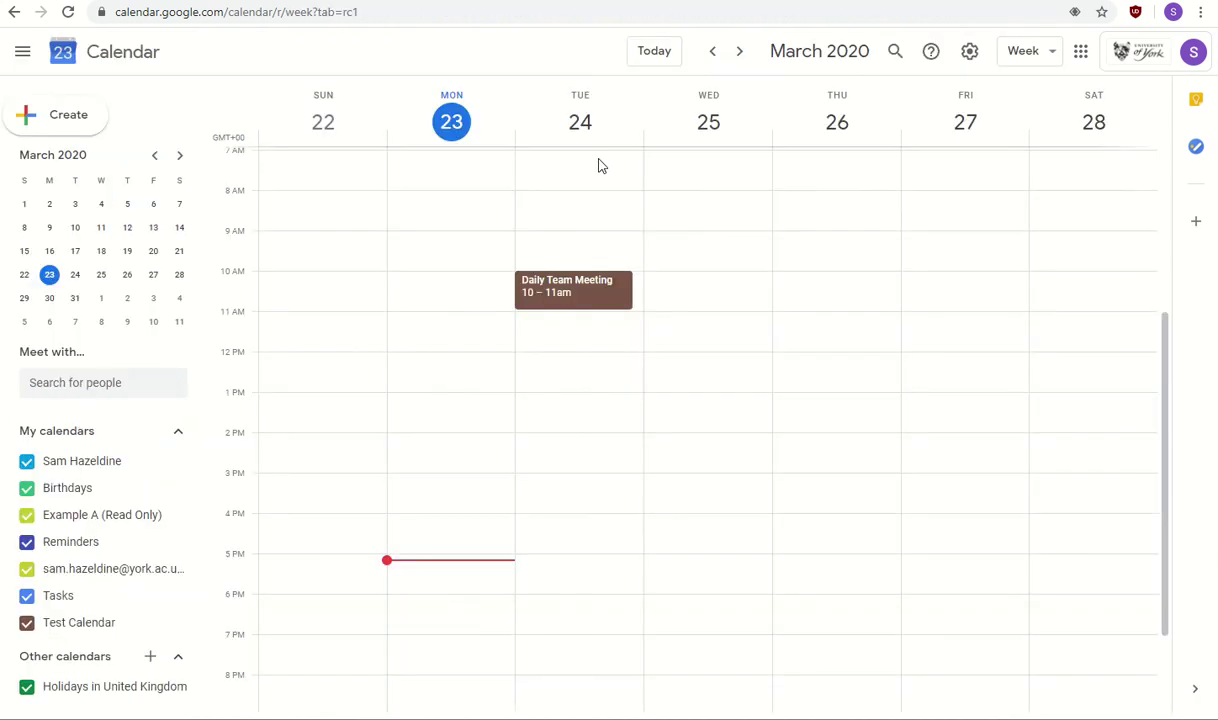
Open the Daily Team Meeting event details and copy its Hangouts Meet link.
click(583, 299)
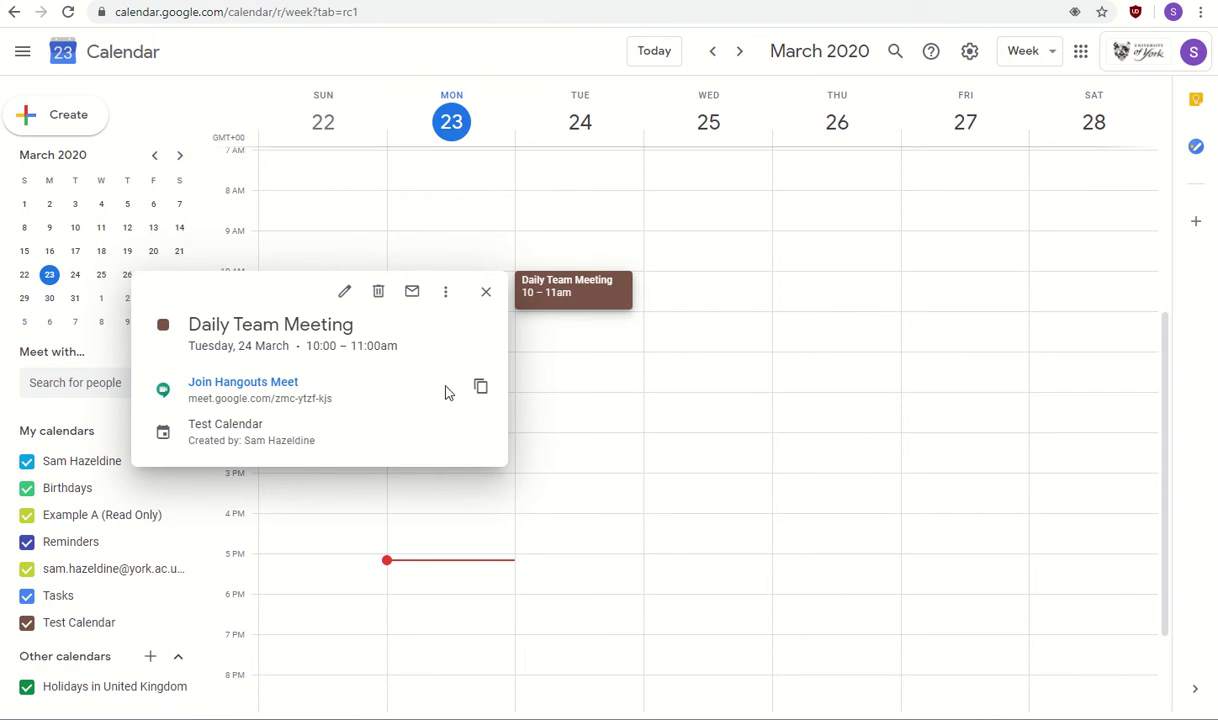
click(481, 388)
Open the Meet link and turn off the microphone and camera before joining.
click(232, 384)
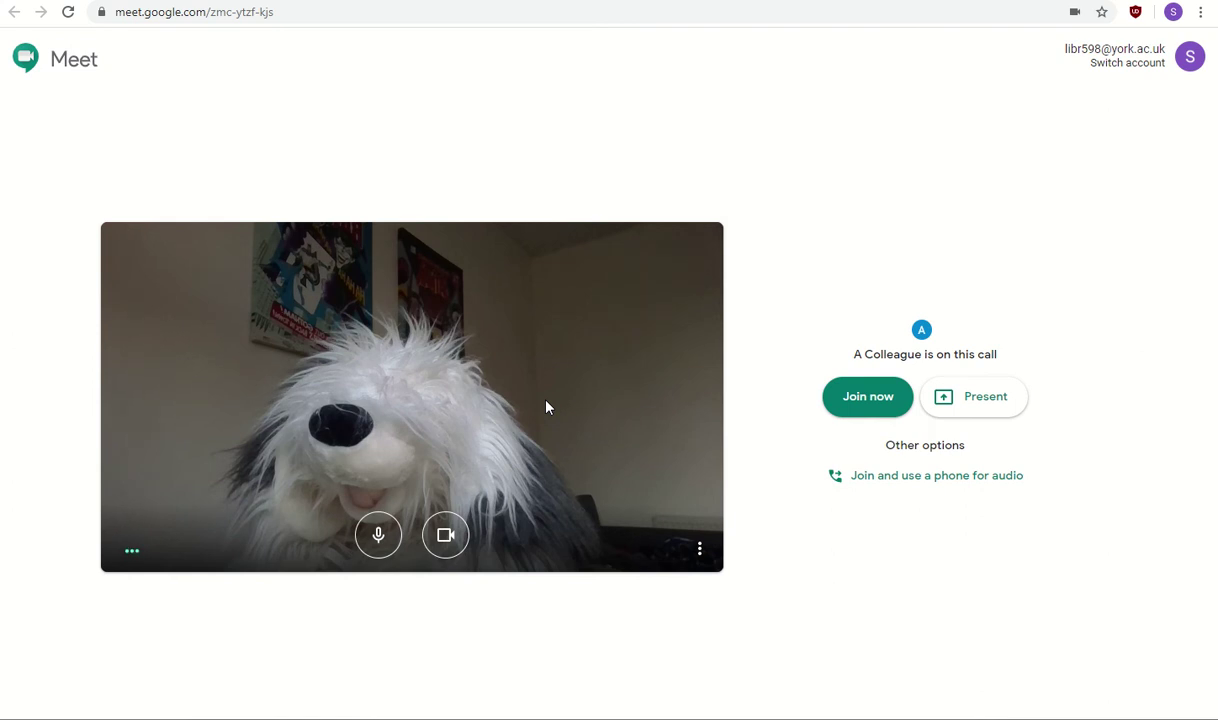
click(379, 538)
click(446, 538)
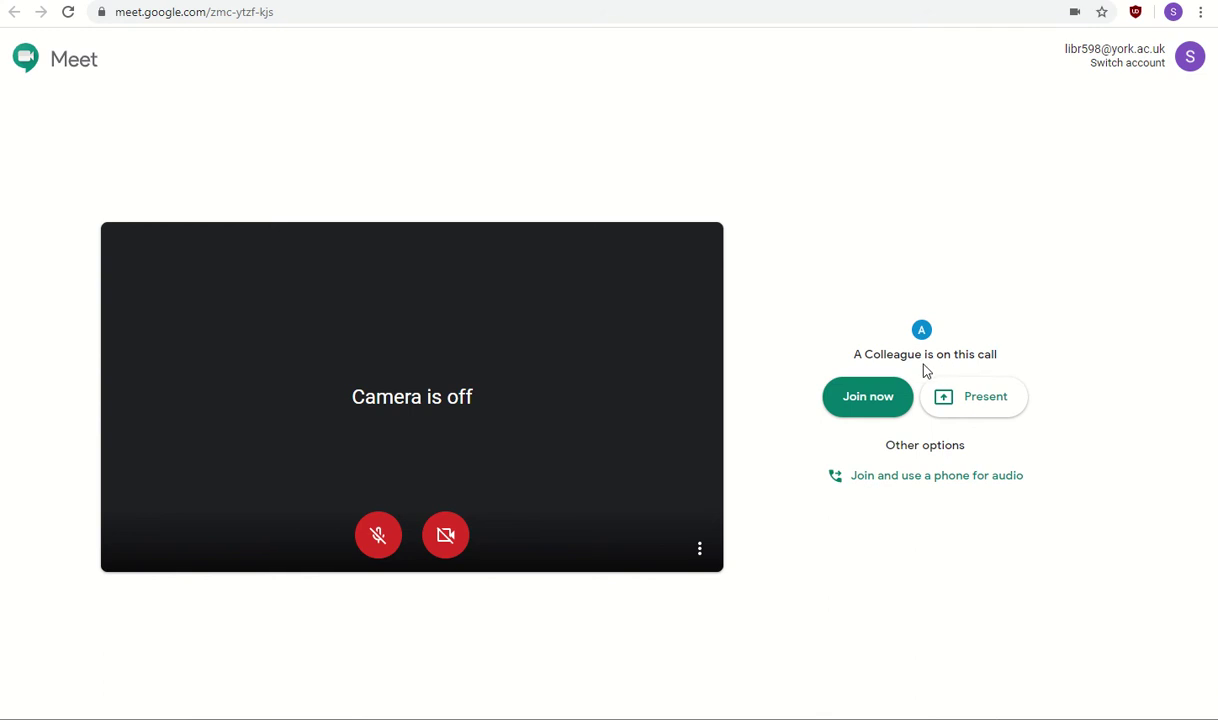
Join the call and pin the colleague's shared presentation to the main view.
click(867, 398)
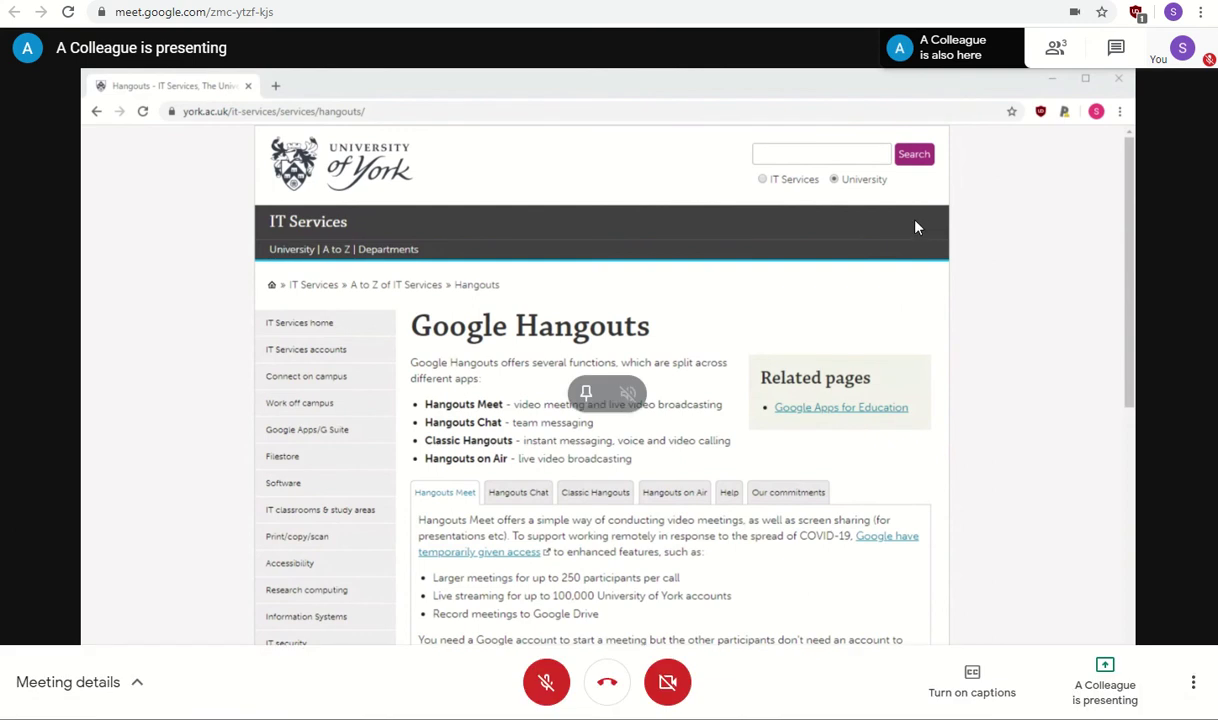
click(585, 398)
Unpin the presentation, send 'Hello' to everyone in chat, then close the chat panel.
click(586, 394)
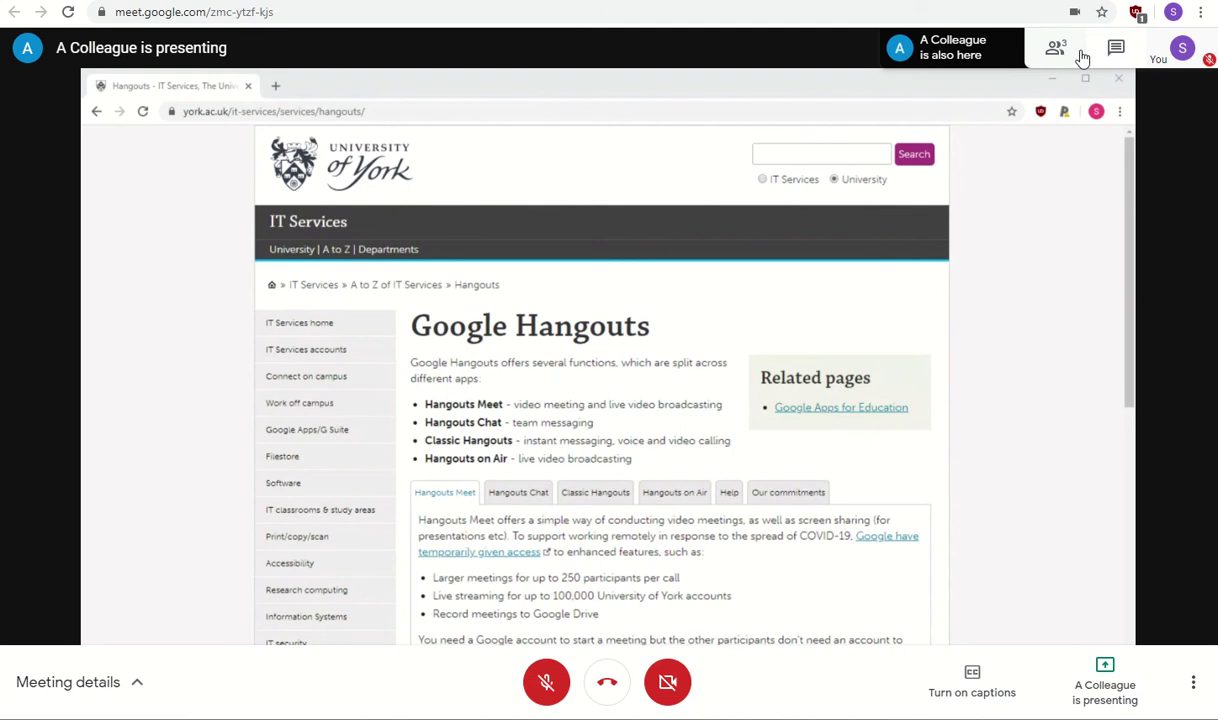
click(1117, 54)
text(Hello)
key(Return)
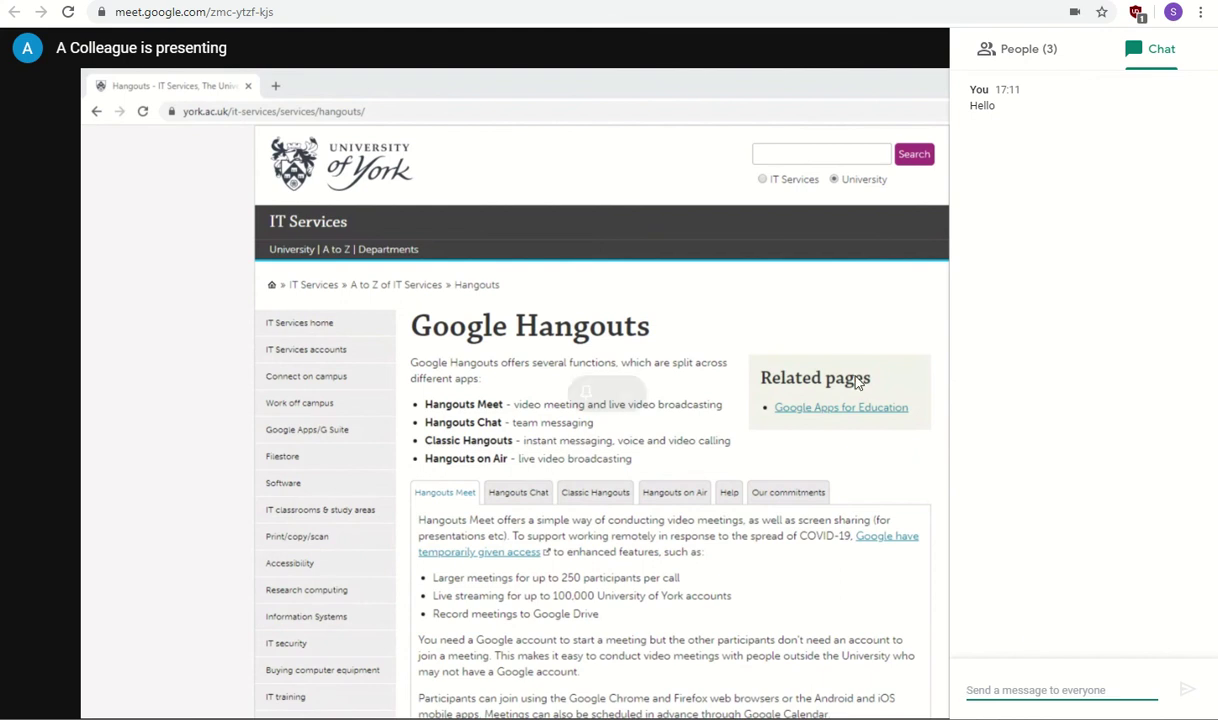
click(880, 300)
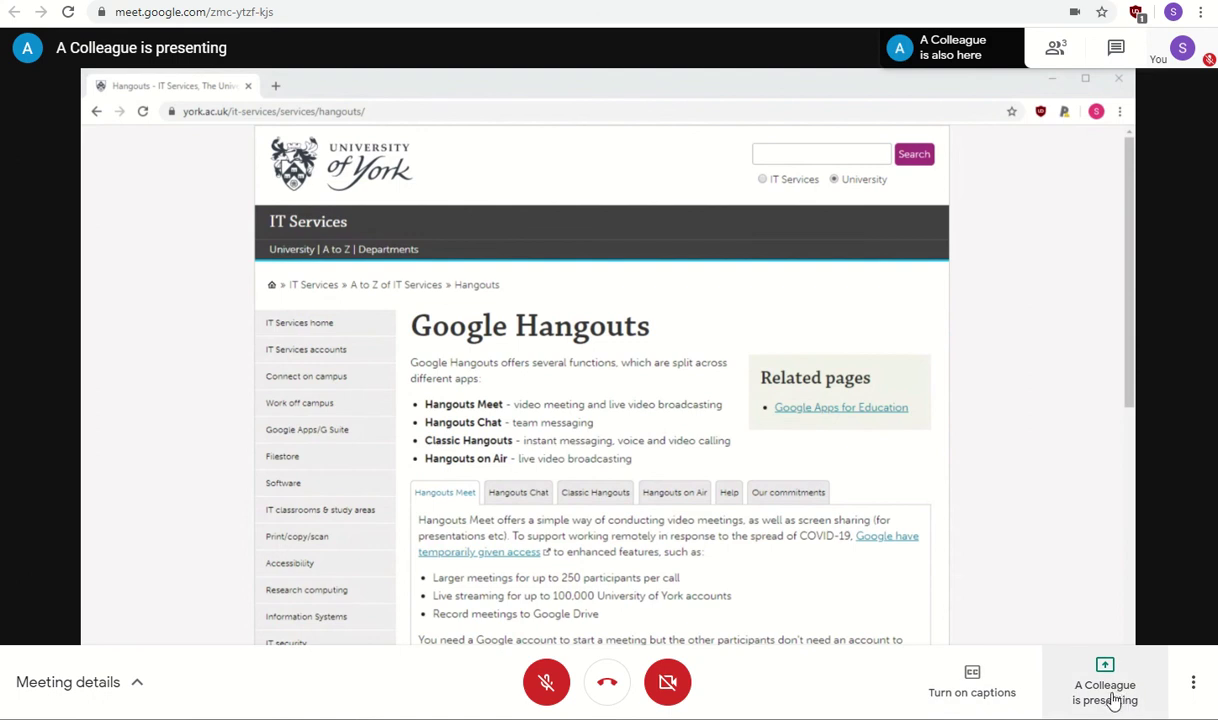
Start presenting a window, cancel the presenter takeover, and open the More options menu.
click(1125, 692)
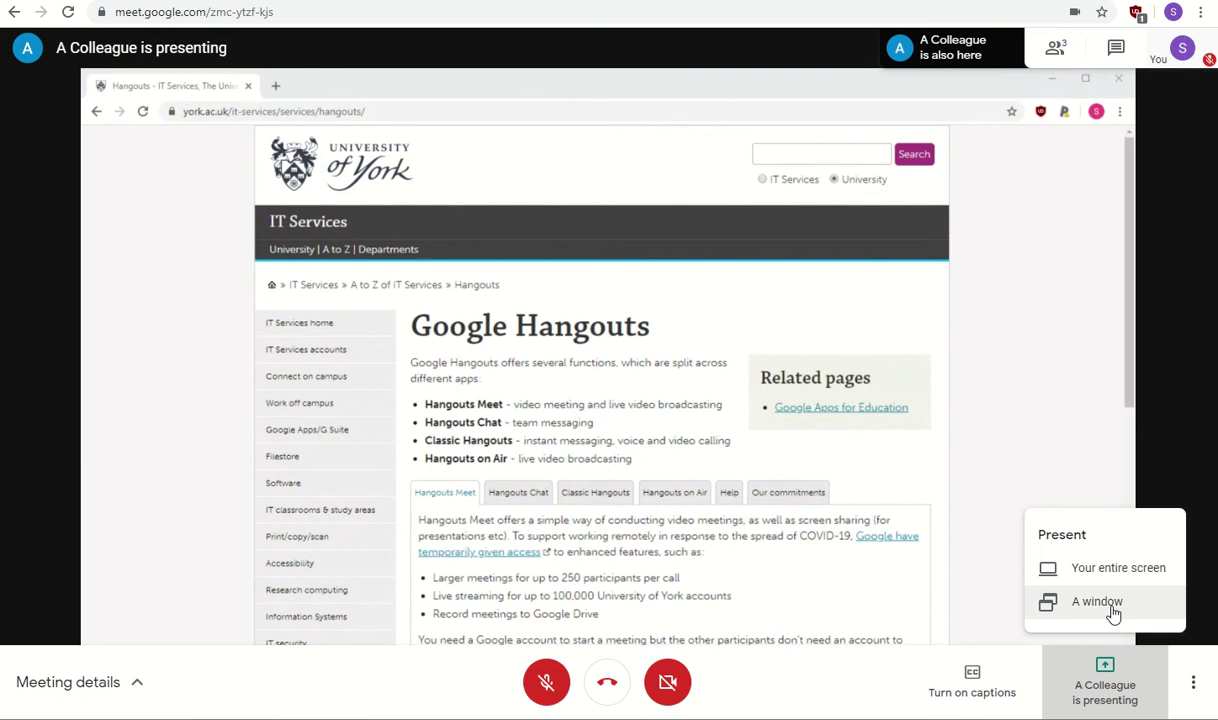
click(1100, 603)
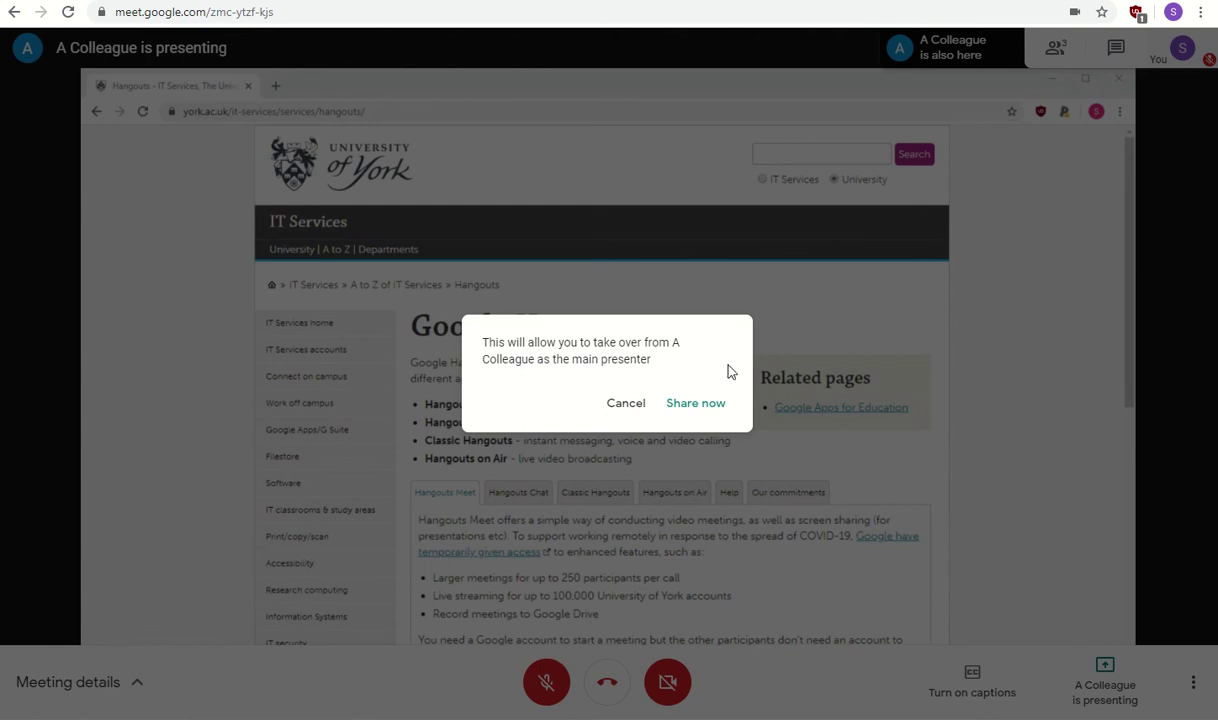
click(626, 408)
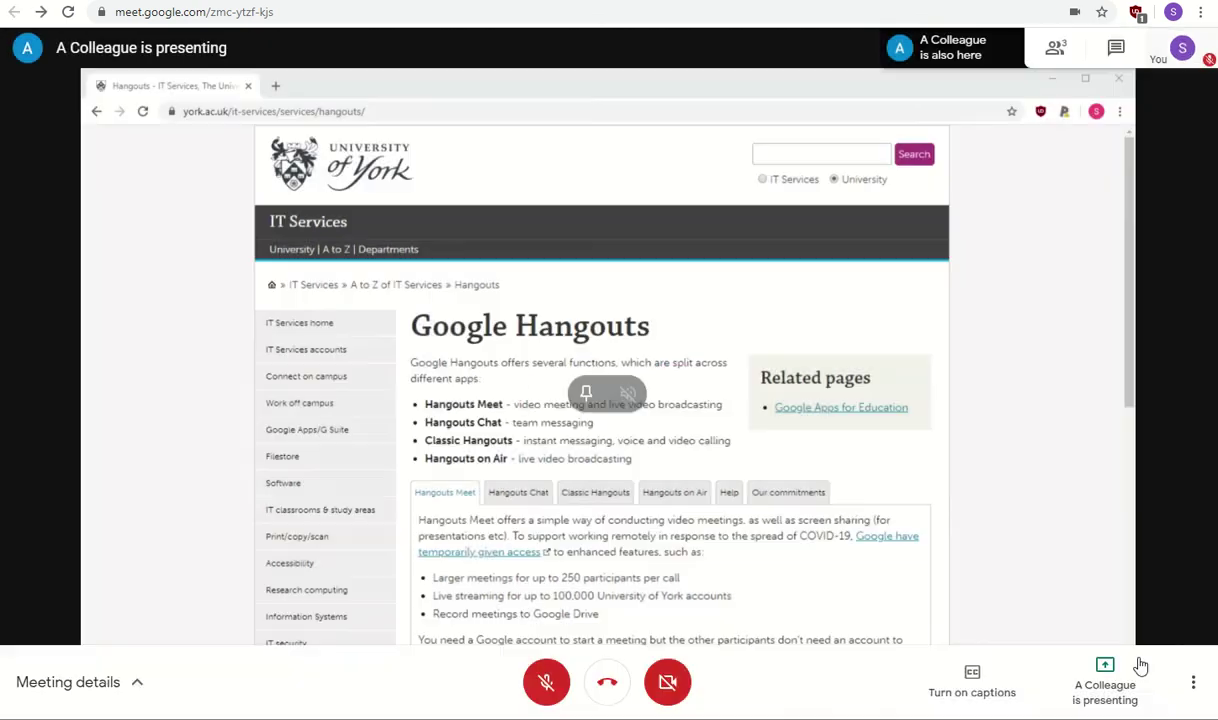
click(1196, 683)
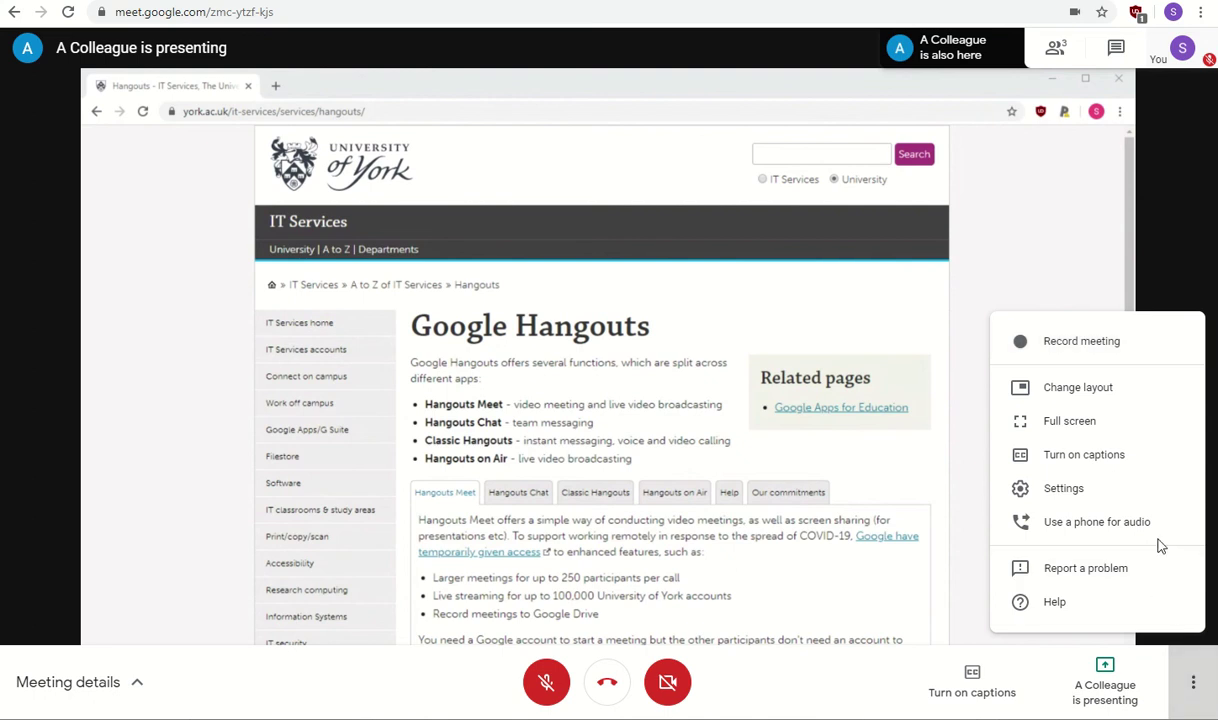
Change the call layout to Sidebar.
click(1106, 395)
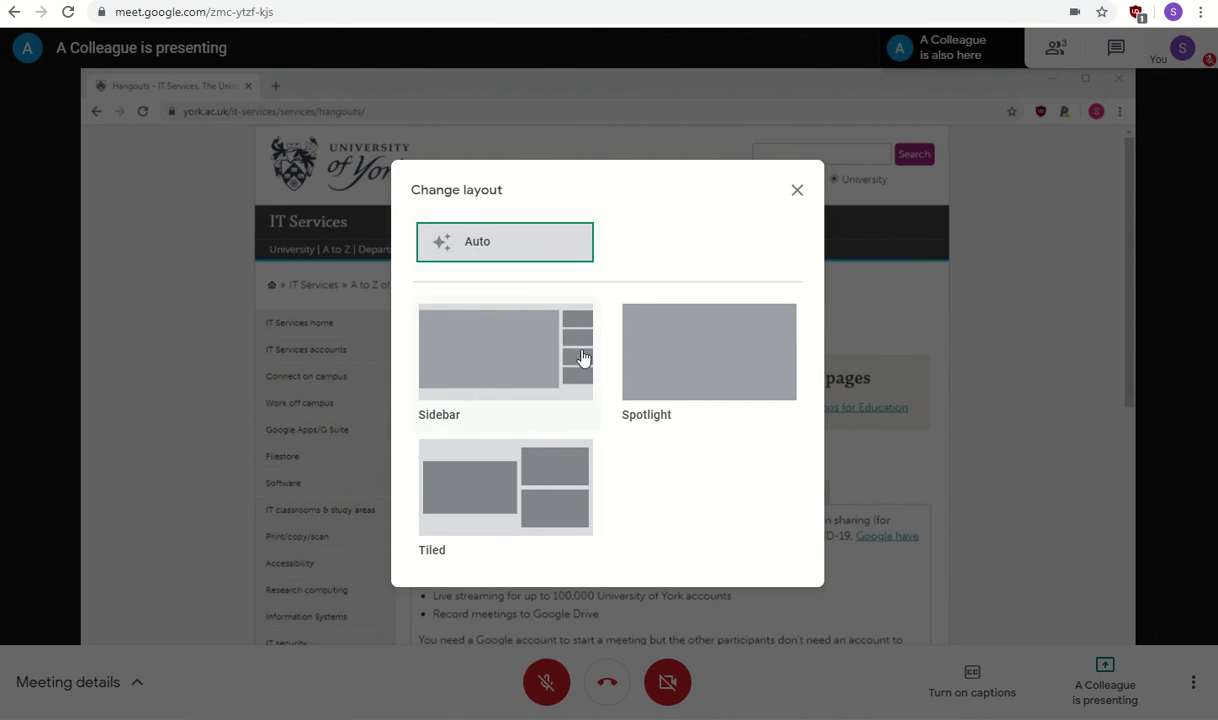
click(505, 345)
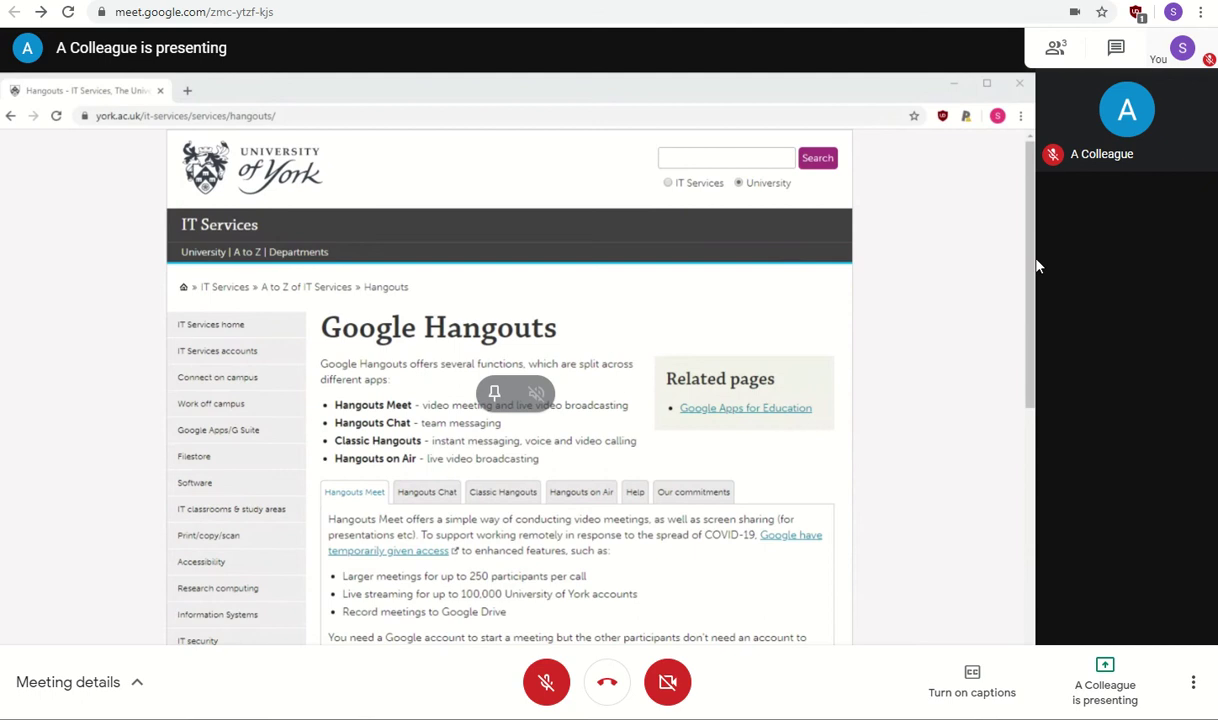
Start recording the meeting and accept the recording consent notice.
click(1193, 684)
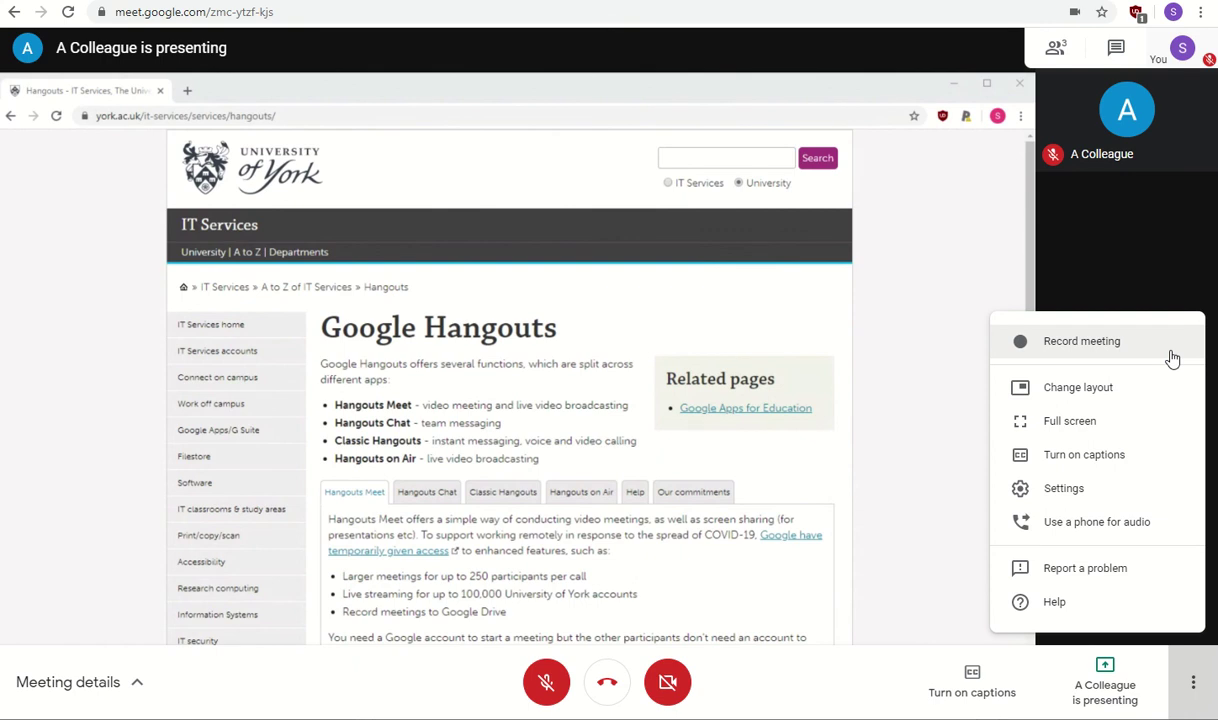
click(1093, 343)
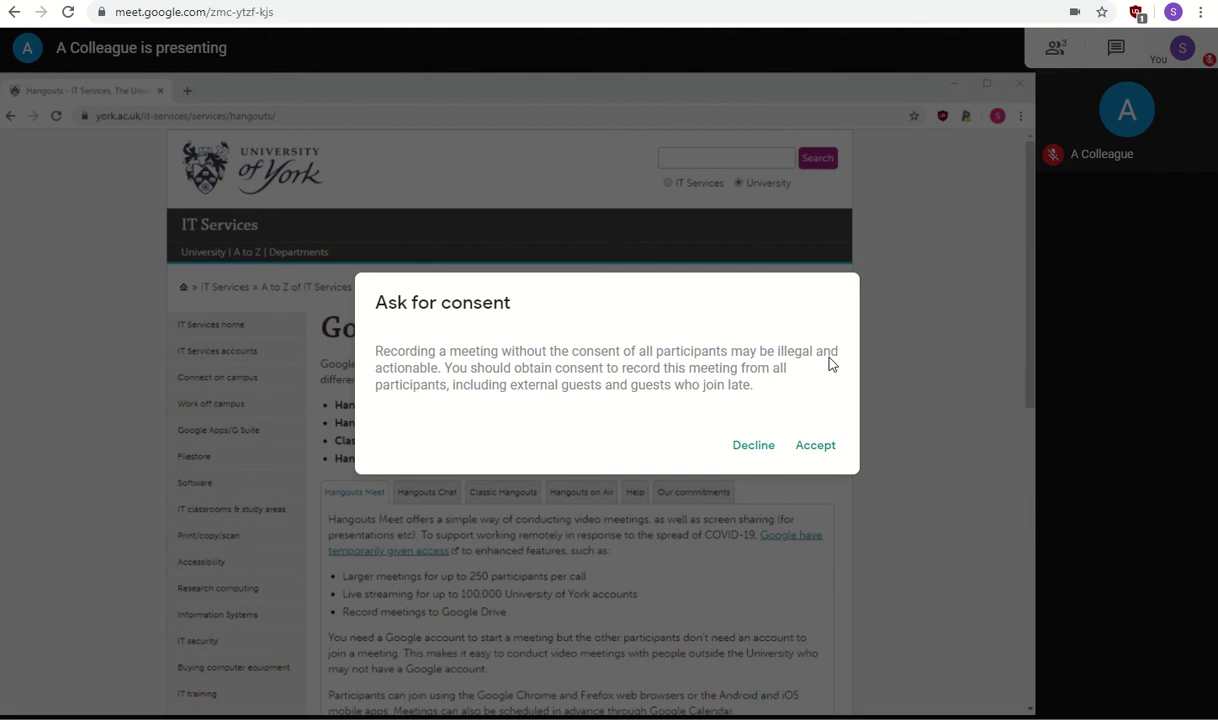
click(815, 447)
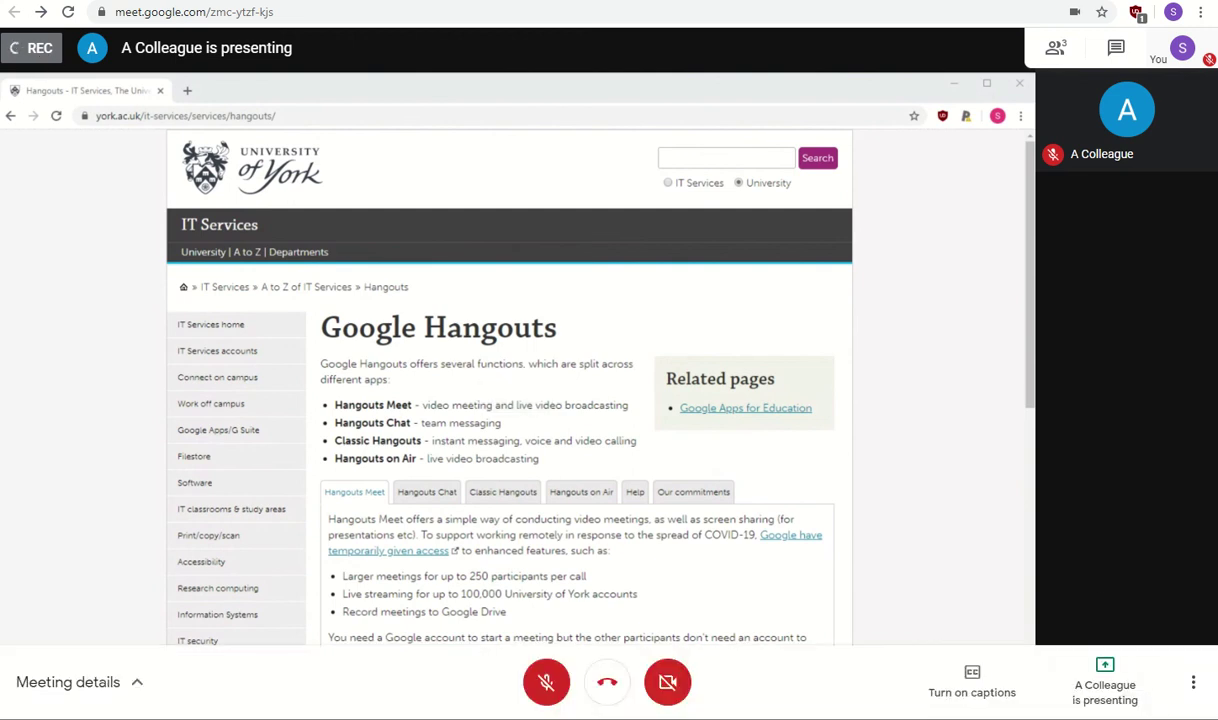
click(1196, 684)
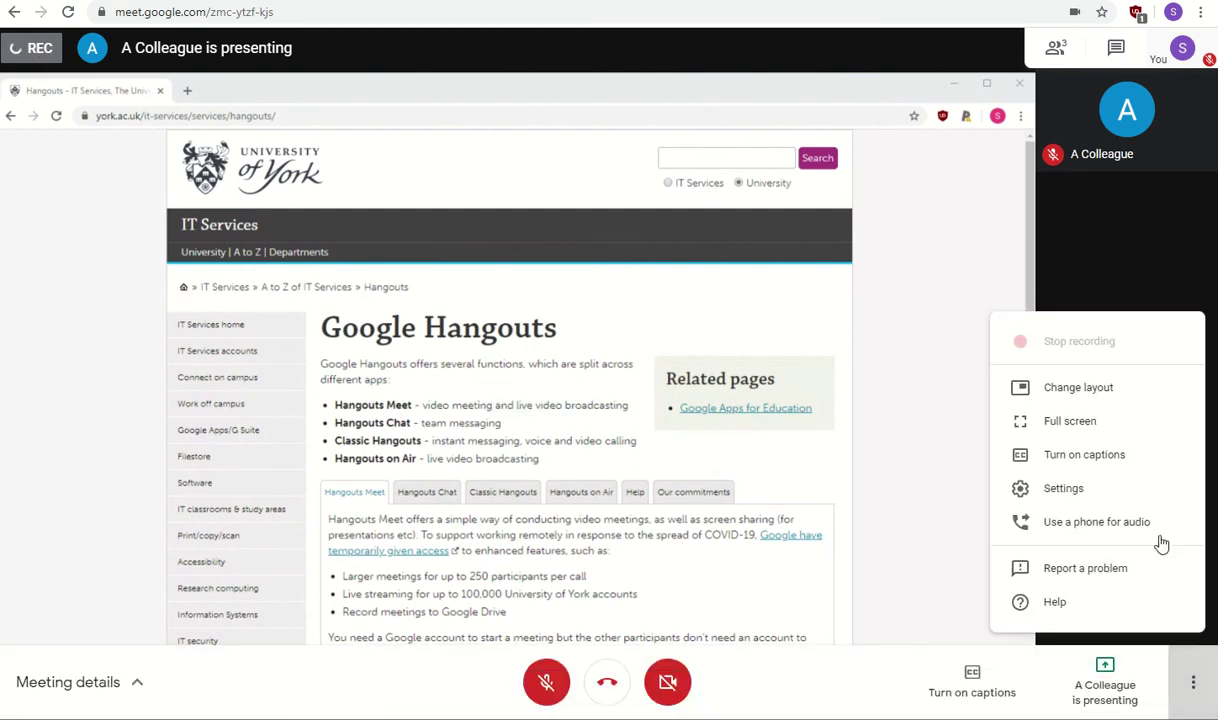
click(1097, 503)
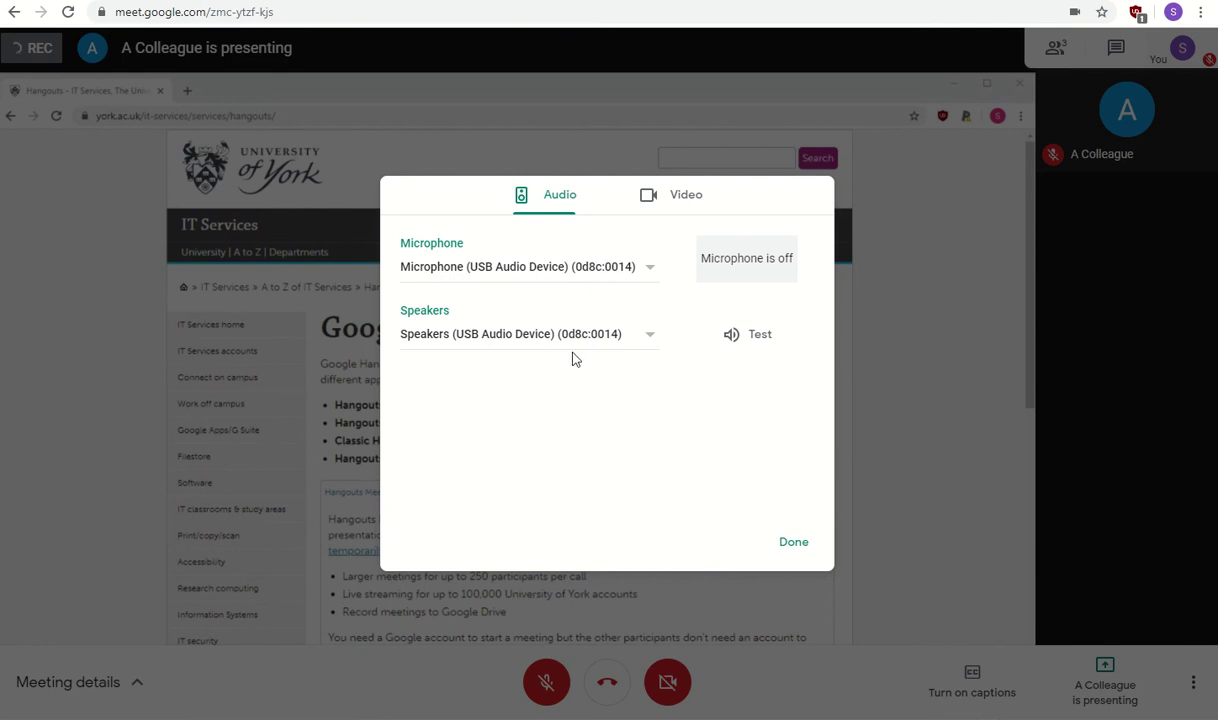
click(672, 201)
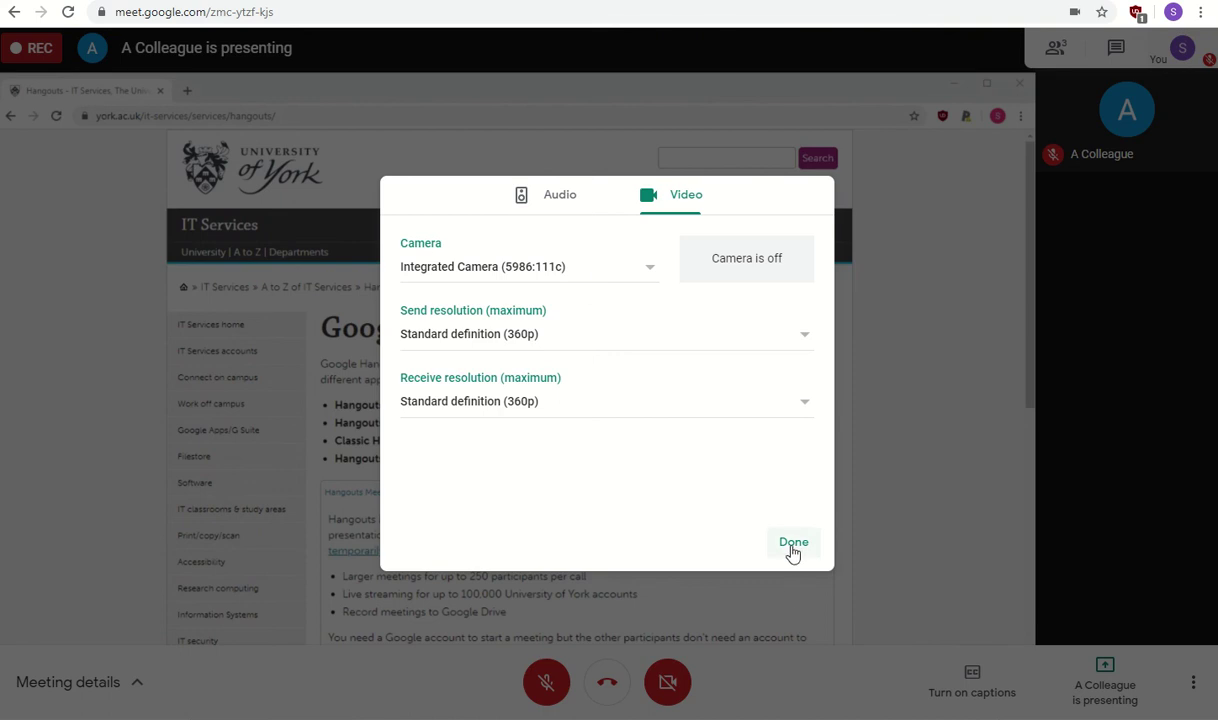
click(22, 90)
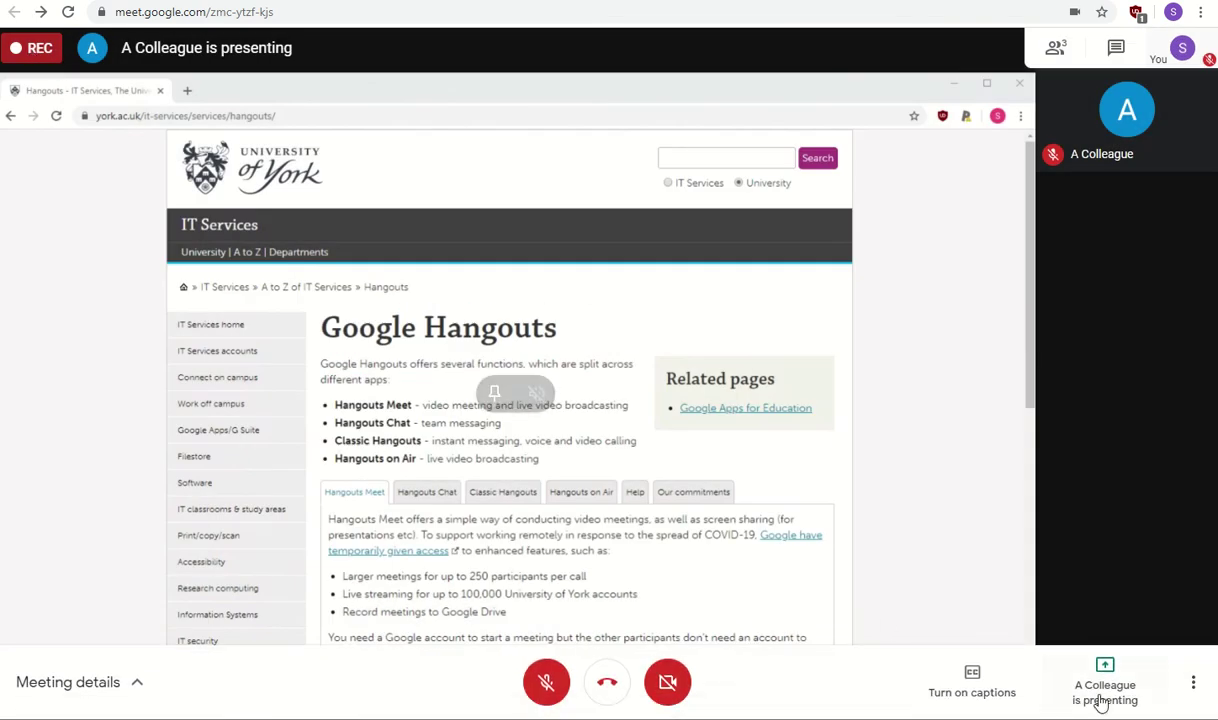
Stop and confirm ending the meeting recording, then leave the call.
click(1195, 684)
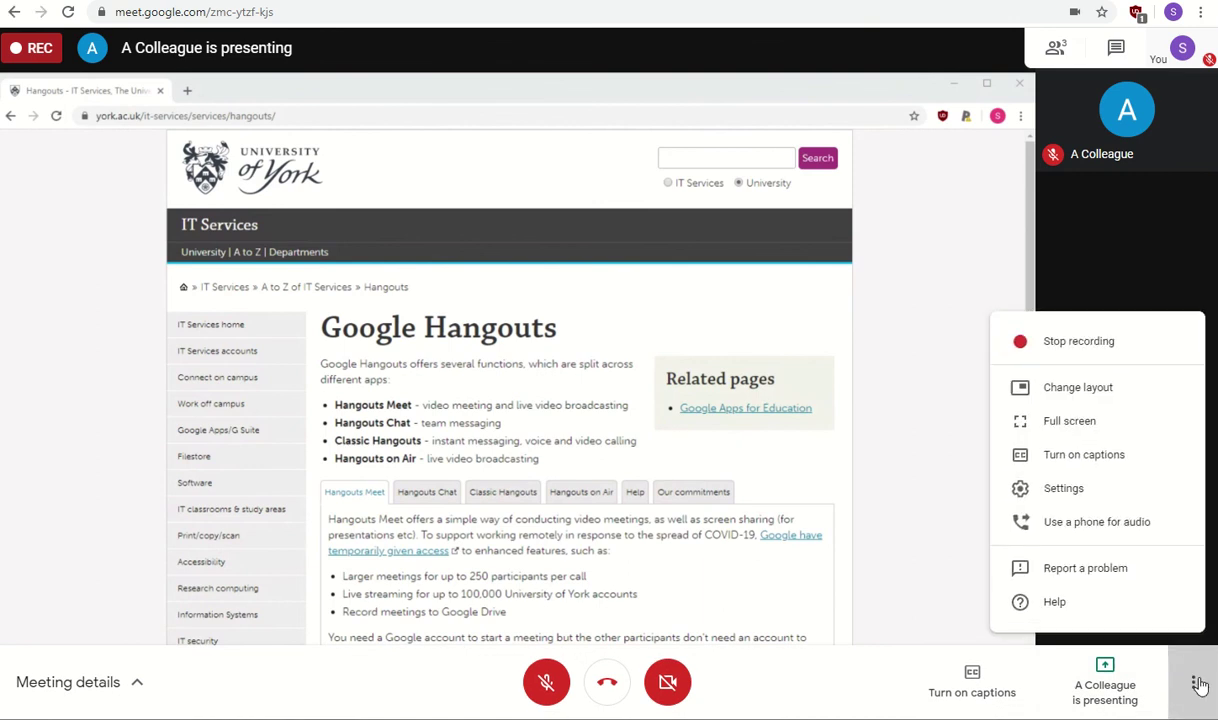
click(1130, 346)
click(770, 465)
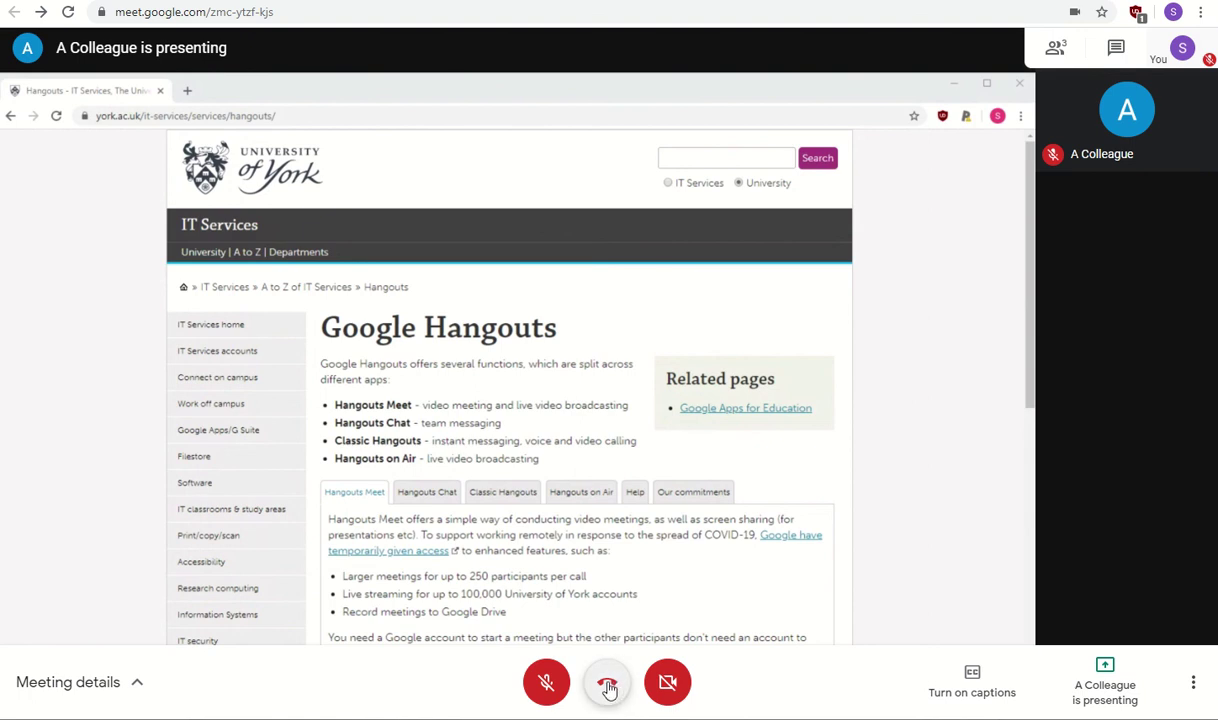
click(608, 686)
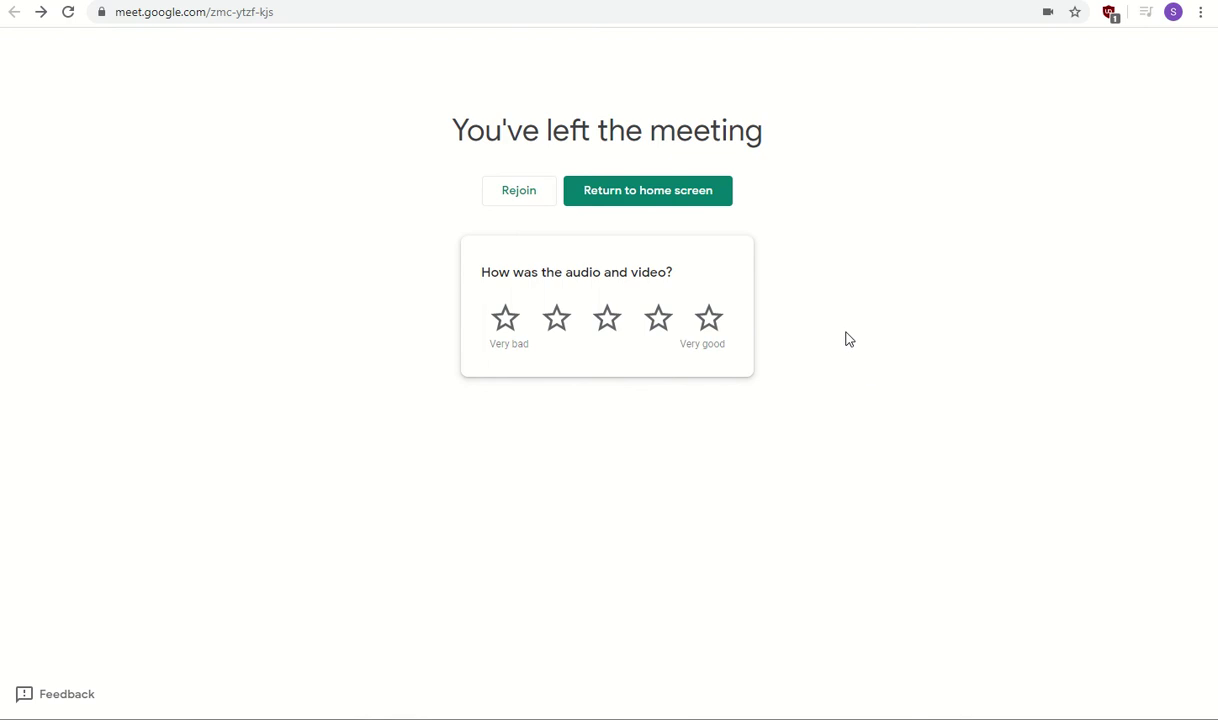
click(522, 190)
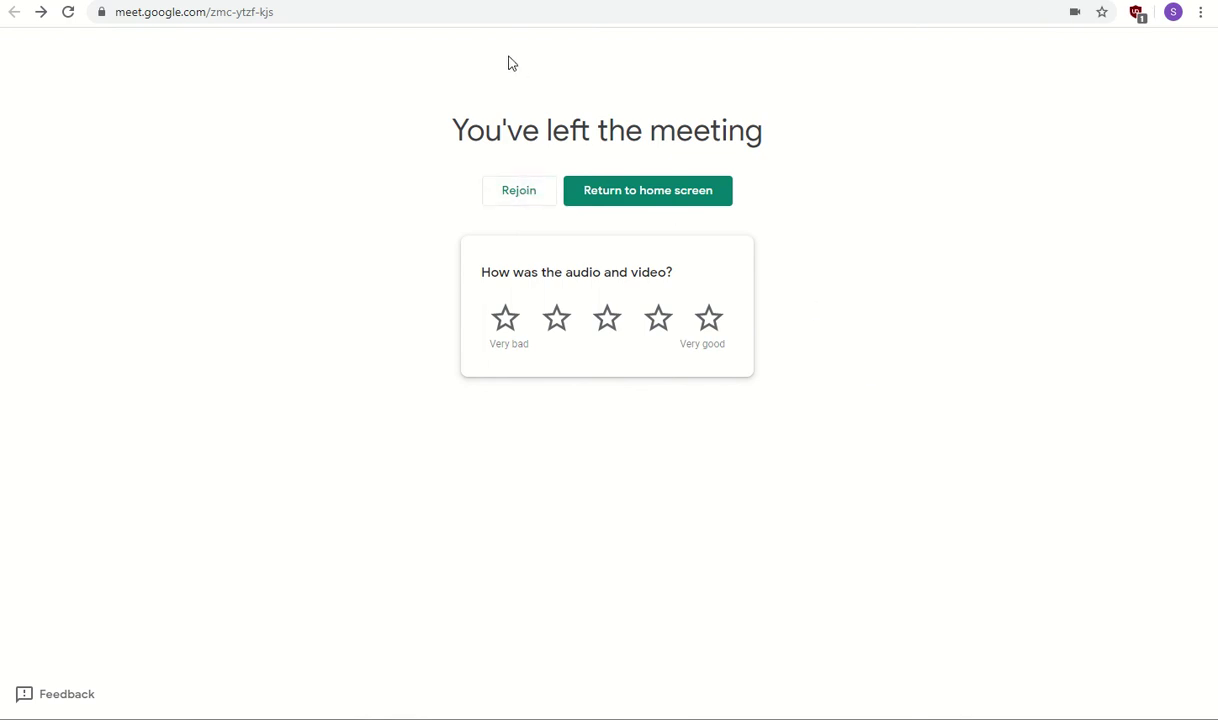